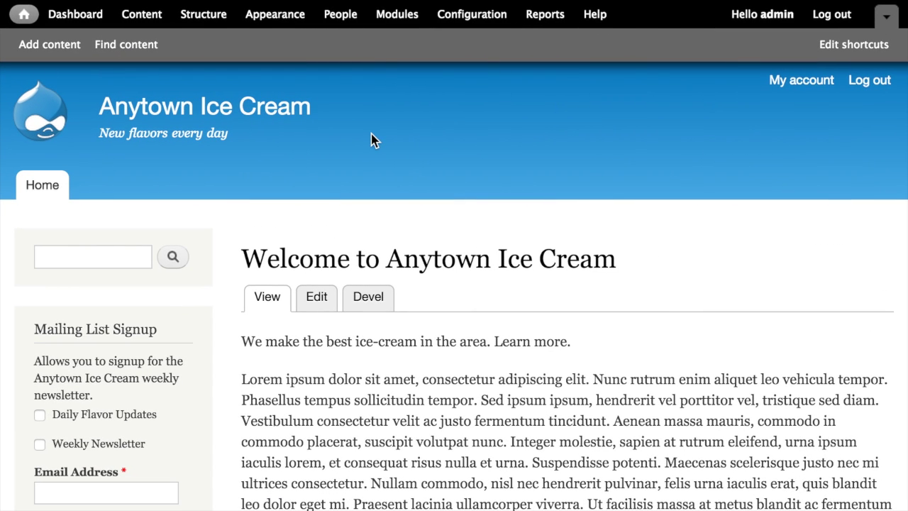
# - Enable the MailChimp Activity module on the Modules page and save the configuration
pyautogui.moveTo(397, 37)
pyautogui.click(398, 21)
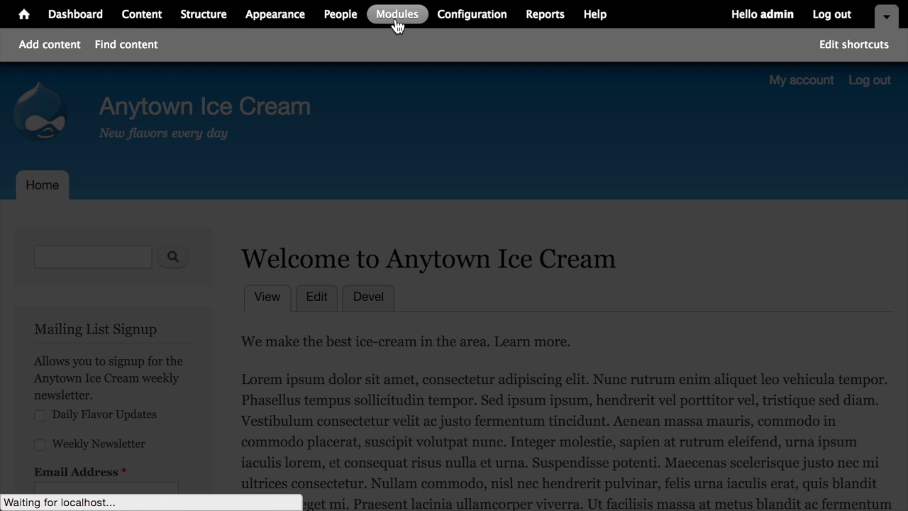
pyautogui.scroll(-15, 468, 234)
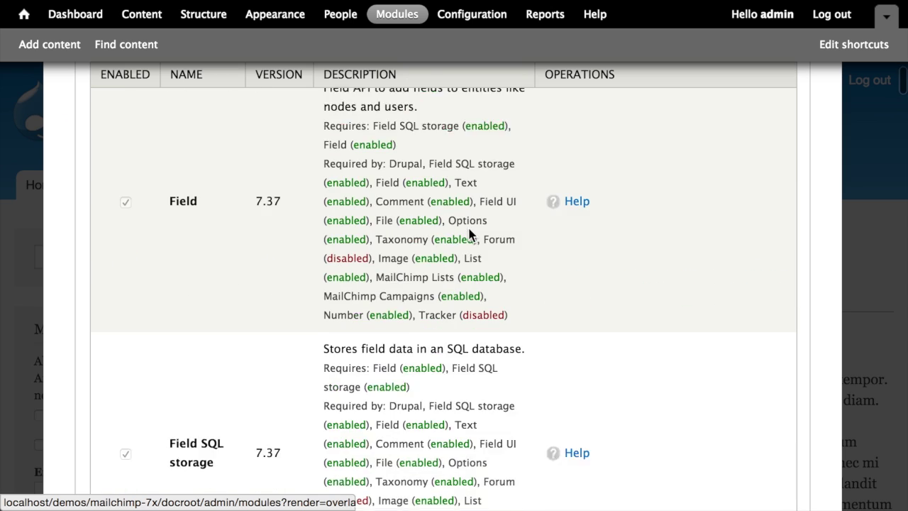
pyautogui.scroll(-20, 468, 234)
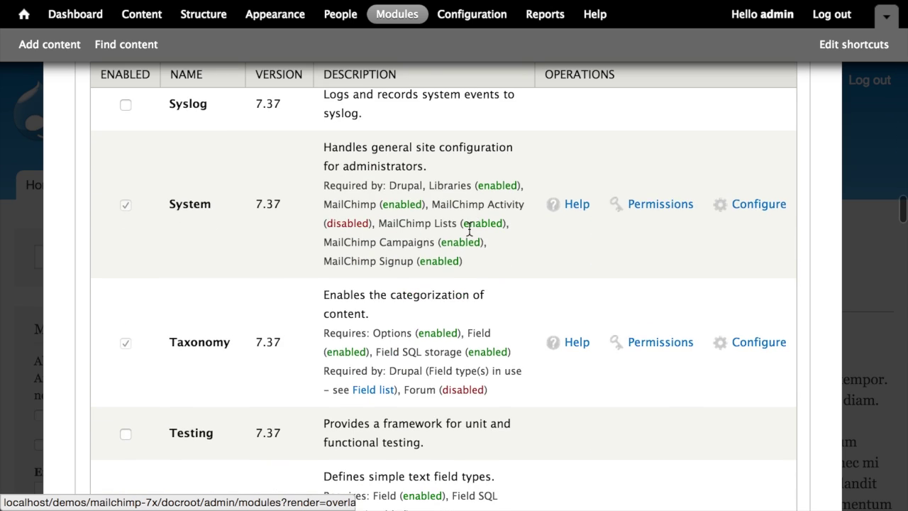
pyautogui.scroll(-20, 469, 228)
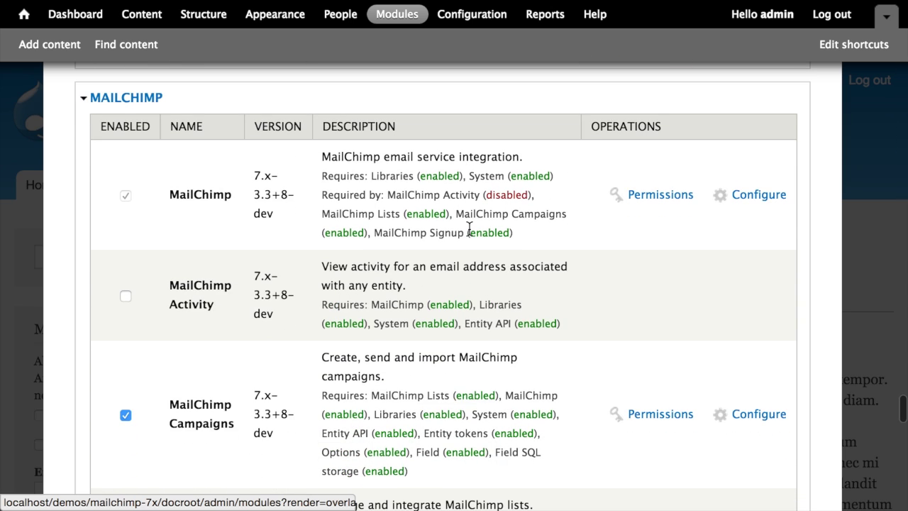
pyautogui.click(204, 292)
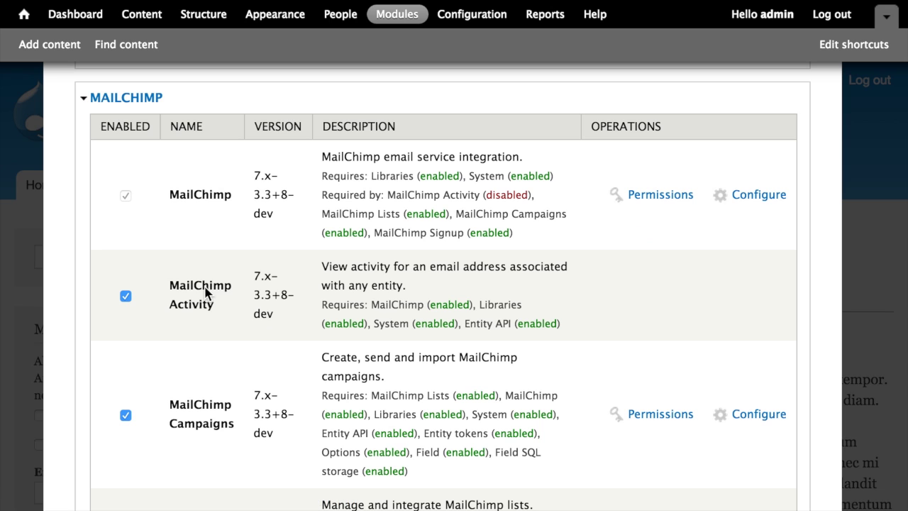
pyautogui.scroll(-15, 486, 277)
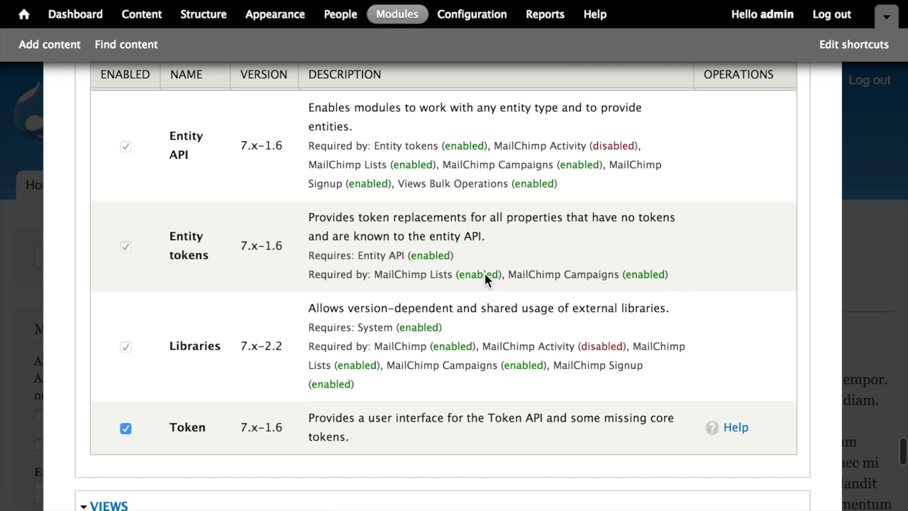
pyautogui.scroll(-10, 485, 276)
pyautogui.click(170, 426)
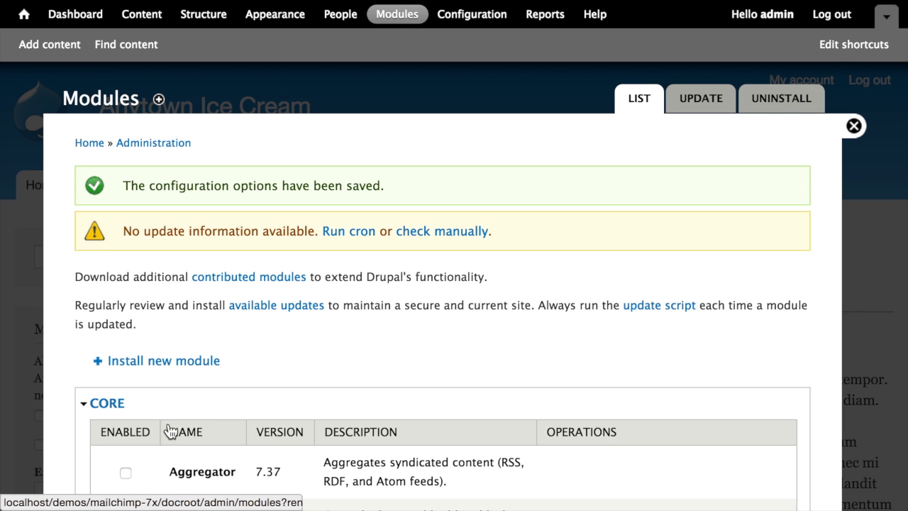
pyautogui.scroll(-20, 170, 430)
pyautogui.scroll(10, 315, 348)
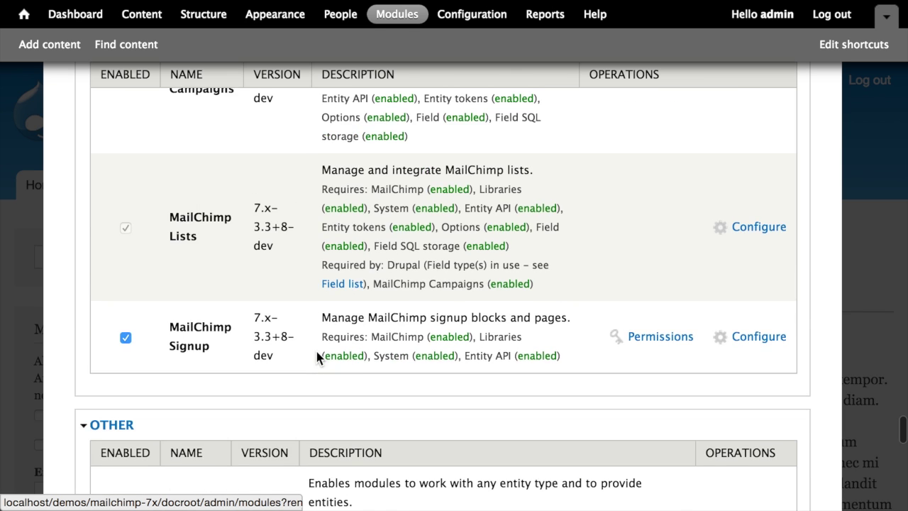
pyautogui.scroll(5, 316, 357)
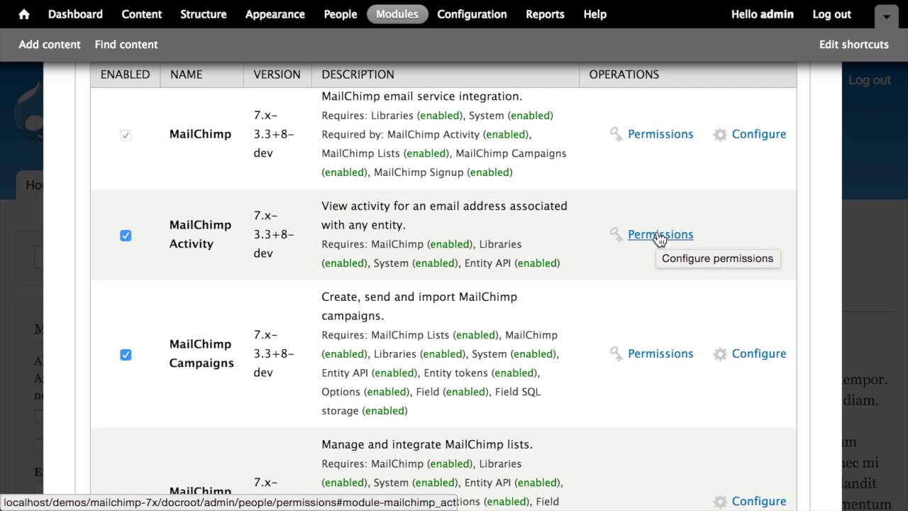
# - Go to the MailChimp Activity permissions on the People > Permissions page
pyautogui.click(660, 235)
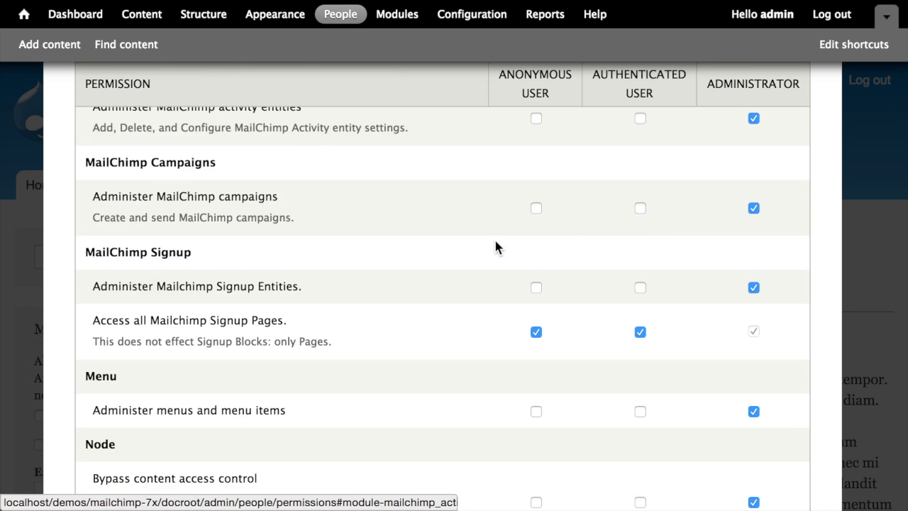
pyautogui.scroll(3, 495, 239)
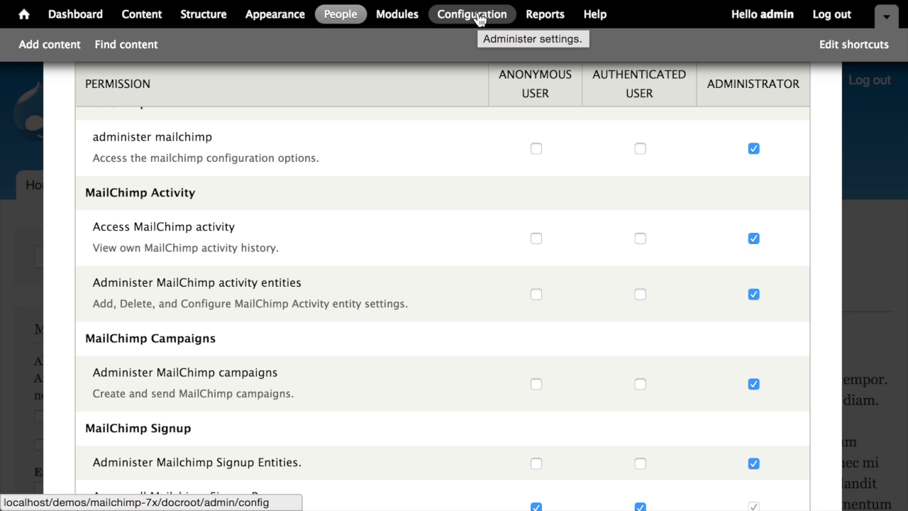
# - Go to Configuration > Web Services > MailChimp and view the Activity tab's entity list
pyautogui.click(481, 19)
pyautogui.scroll(-10, 588, 286)
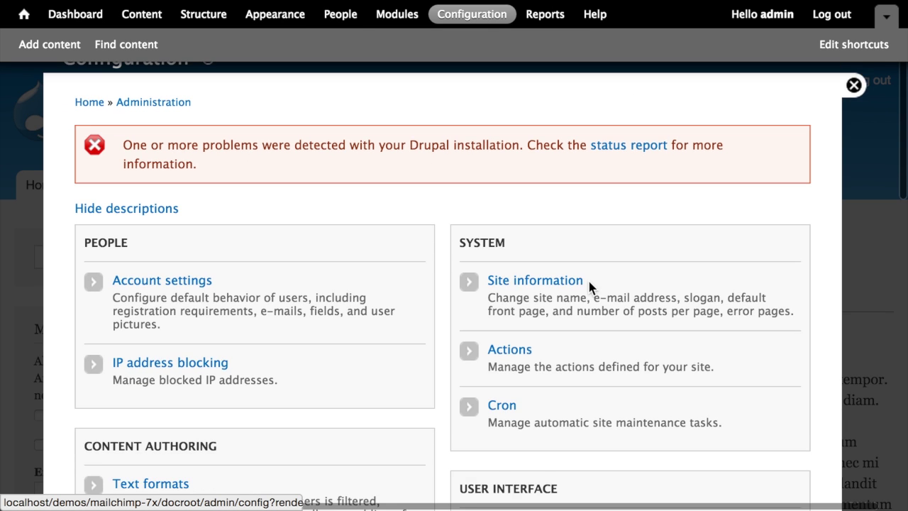
pyautogui.scroll(-5, 588, 286)
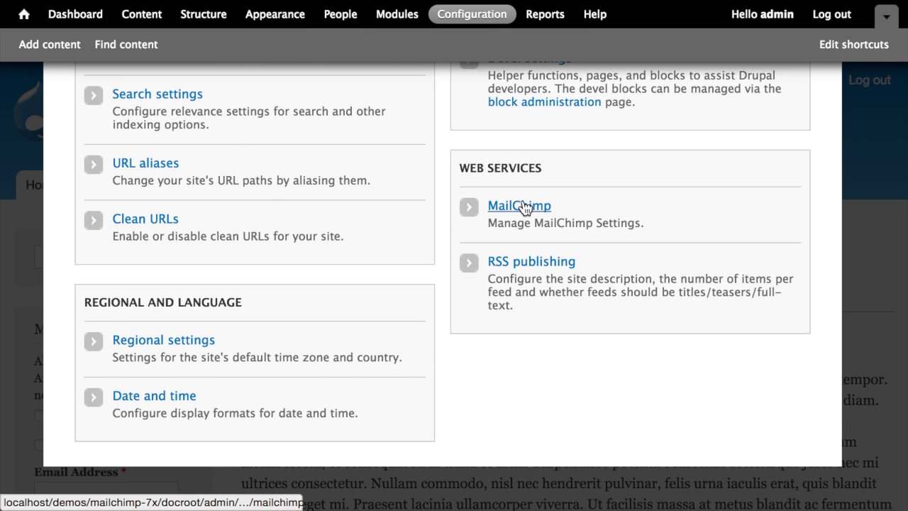
pyautogui.click(522, 207)
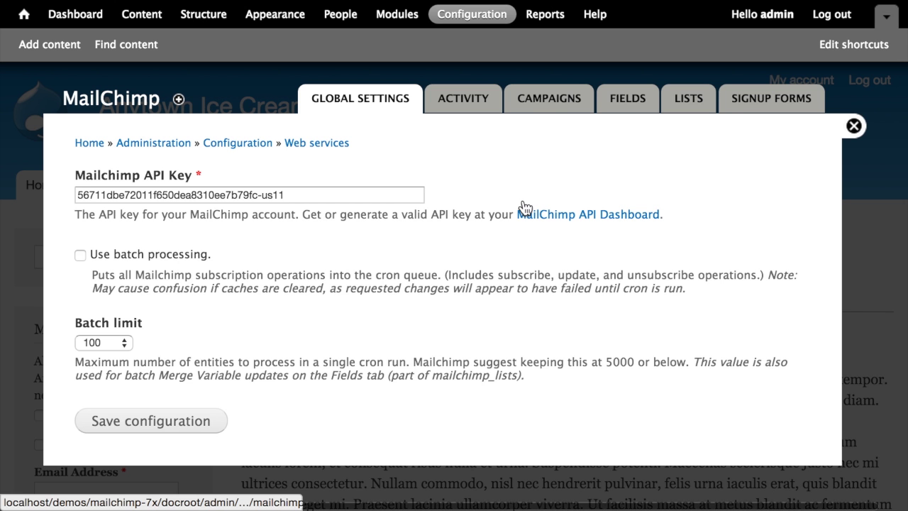
pyautogui.click(465, 108)
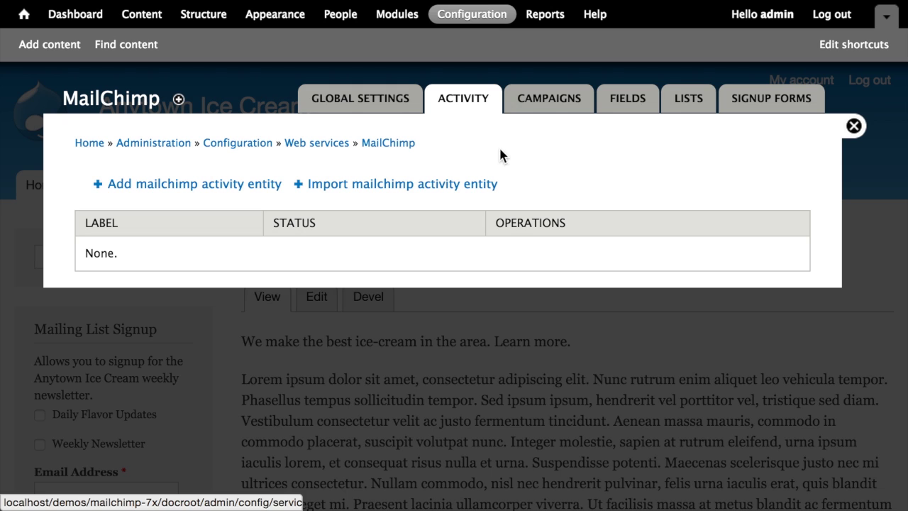
# - Add a new MailChimp activity entity labelled 'User Activity'
pyautogui.click(253, 196)
pyautogui.click(349, 193)
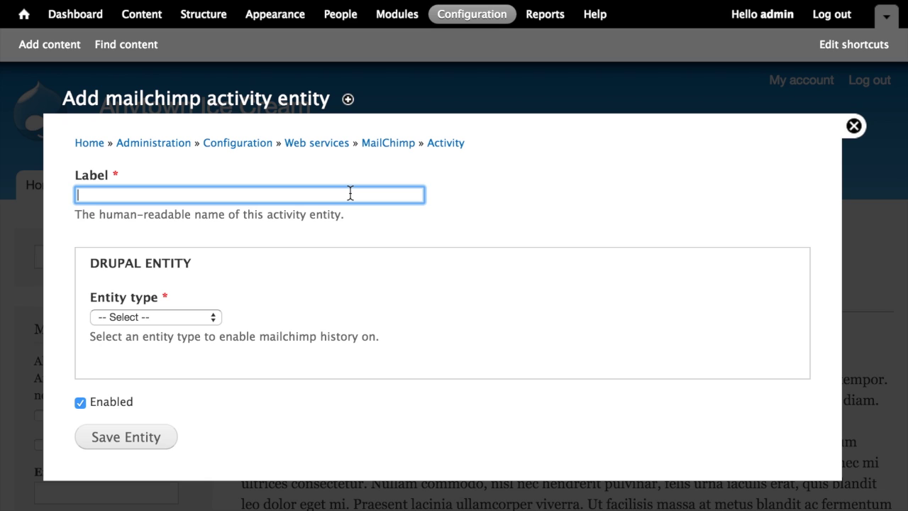
pyautogui.write('User Ac')
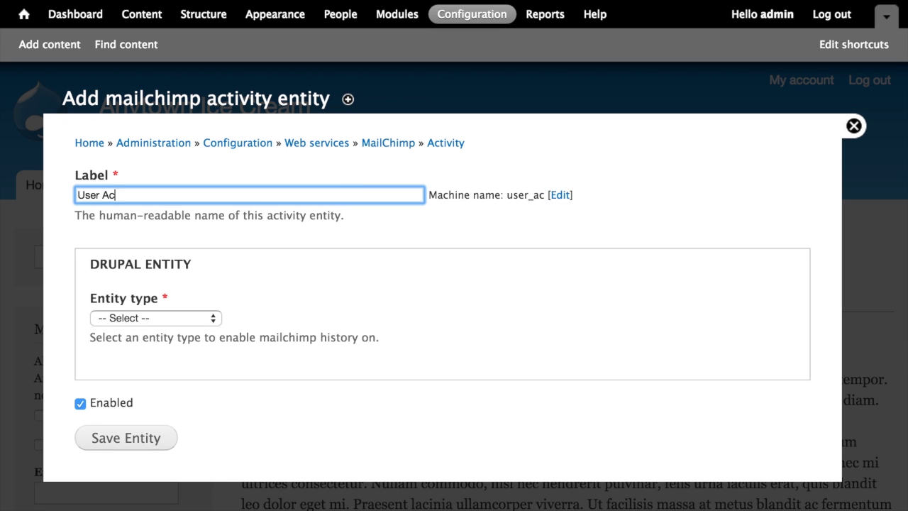
pyautogui.write('tivity')
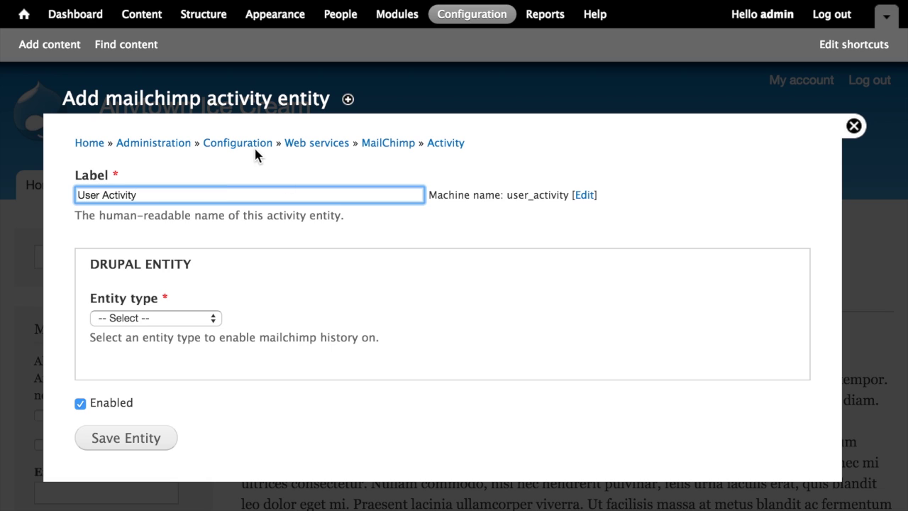
pyautogui.click(582, 160)
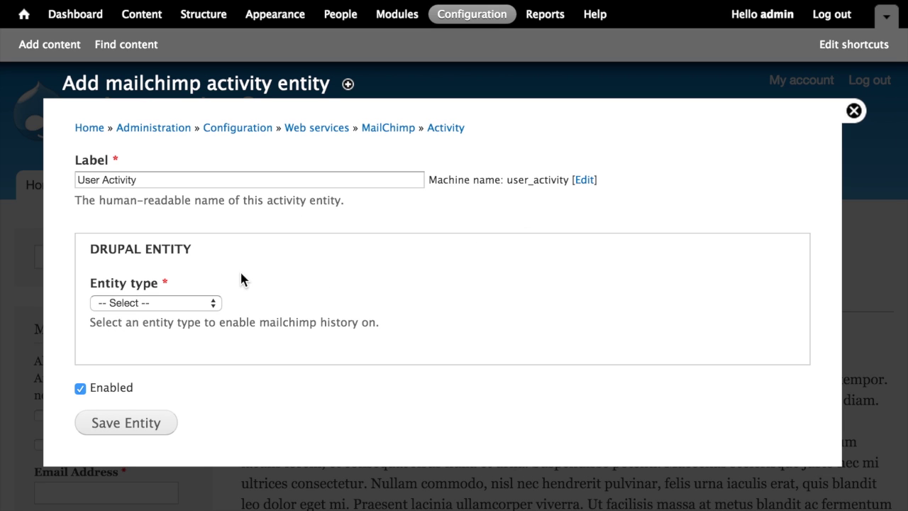
# - Set entity type and bundle to User, with Email as the email property
pyautogui.click(202, 302)
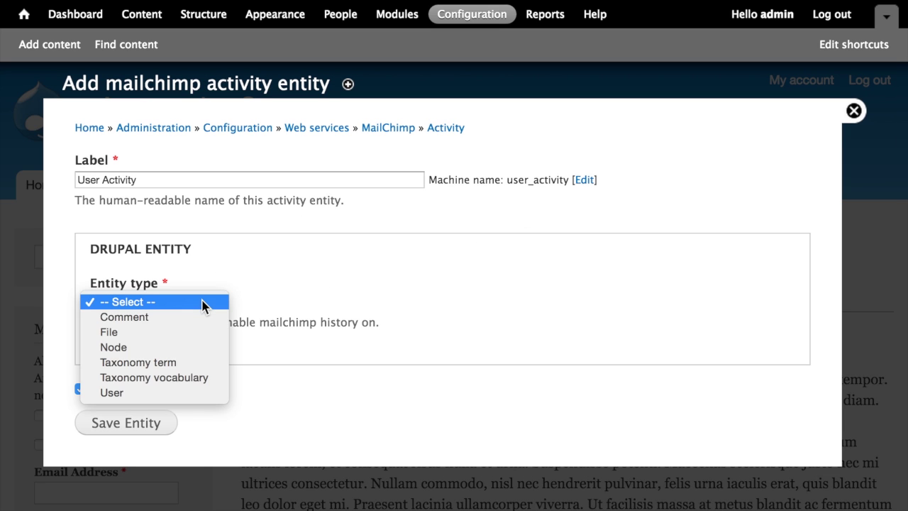
pyautogui.click(175, 397)
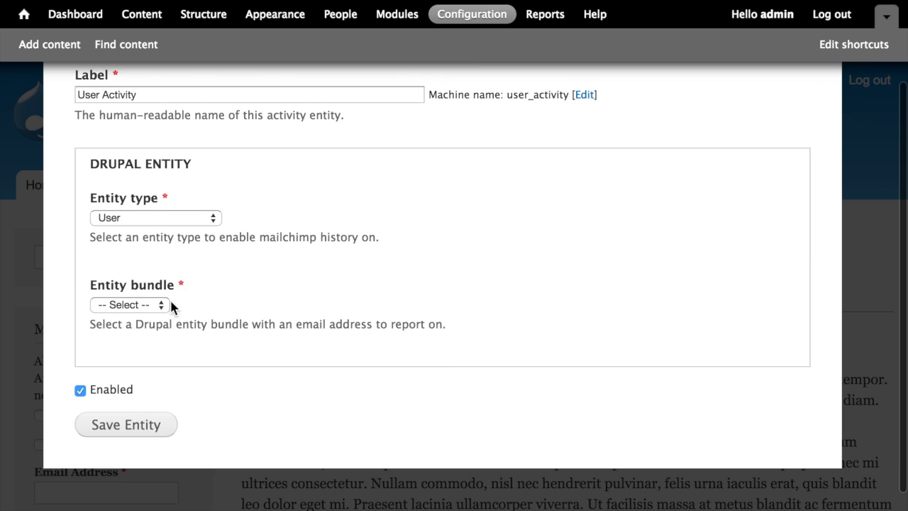
pyautogui.click(135, 306)
pyautogui.click(142, 318)
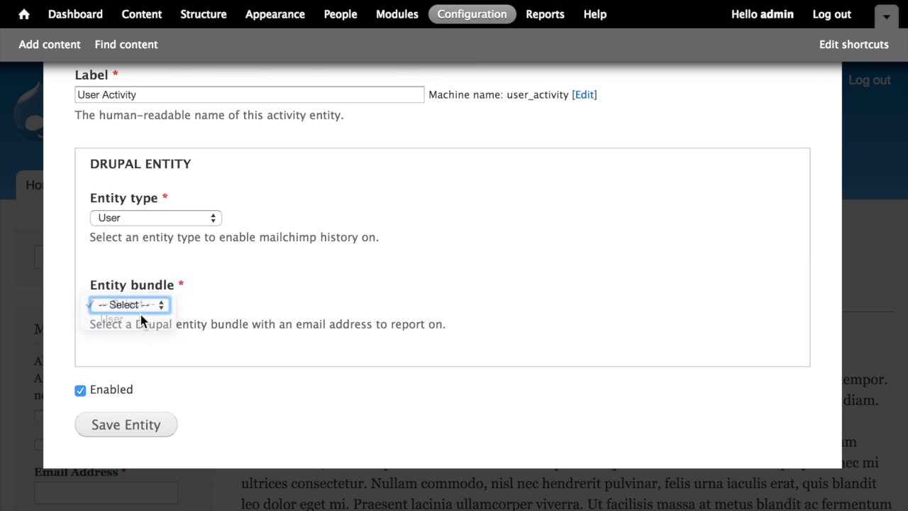
pyautogui.scroll(-2, 298, 303)
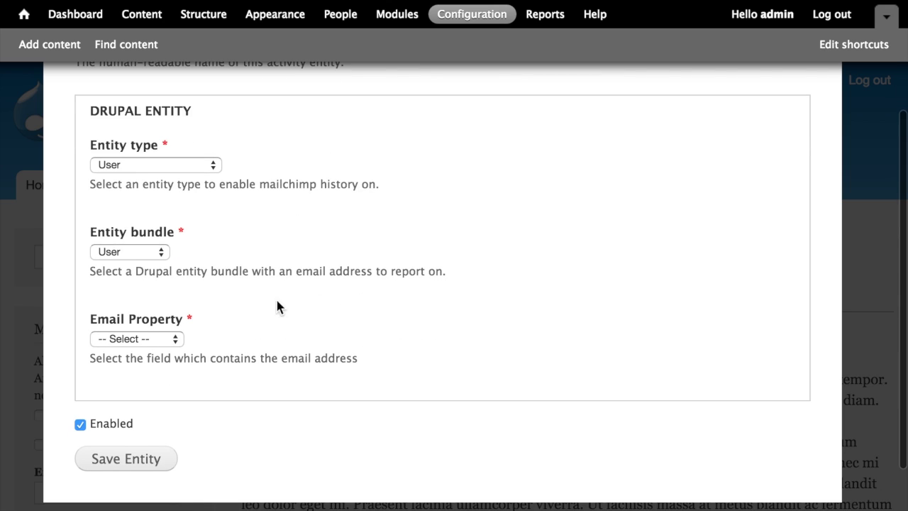
pyautogui.click(167, 338)
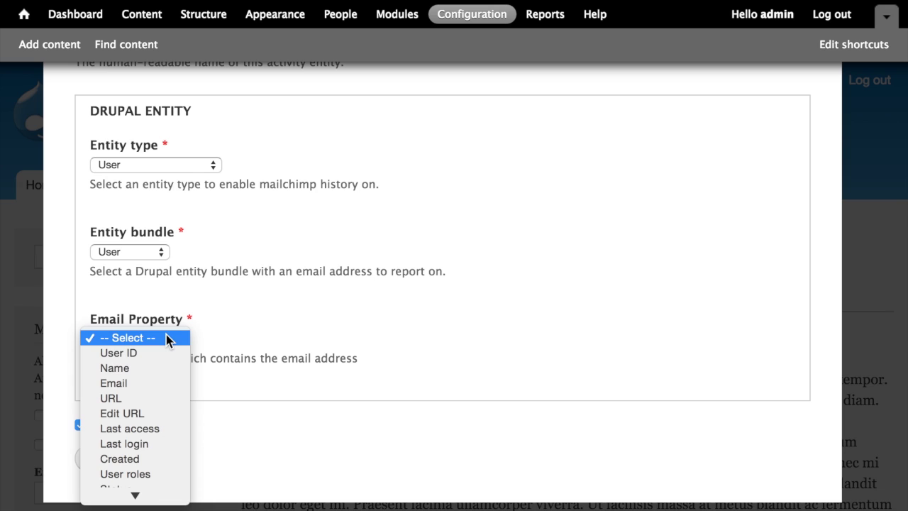
pyautogui.click(144, 385)
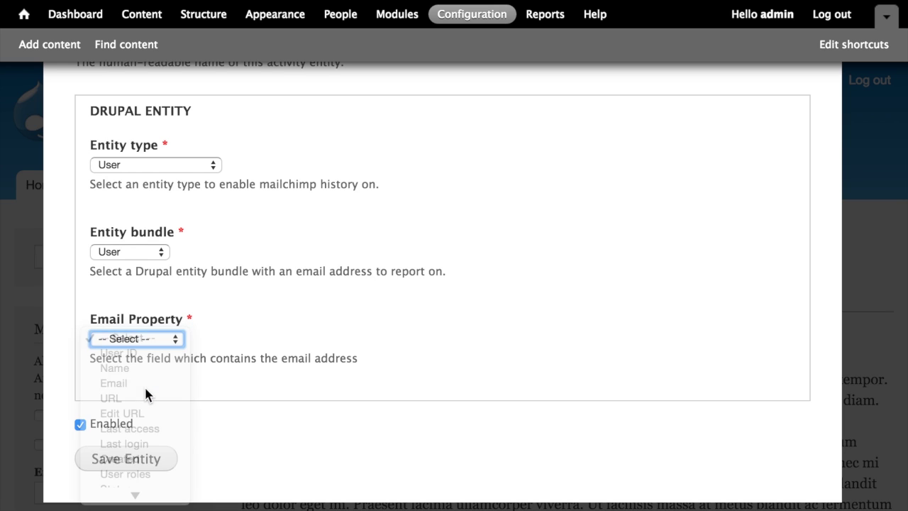
pyautogui.scroll(2, 377, 358)
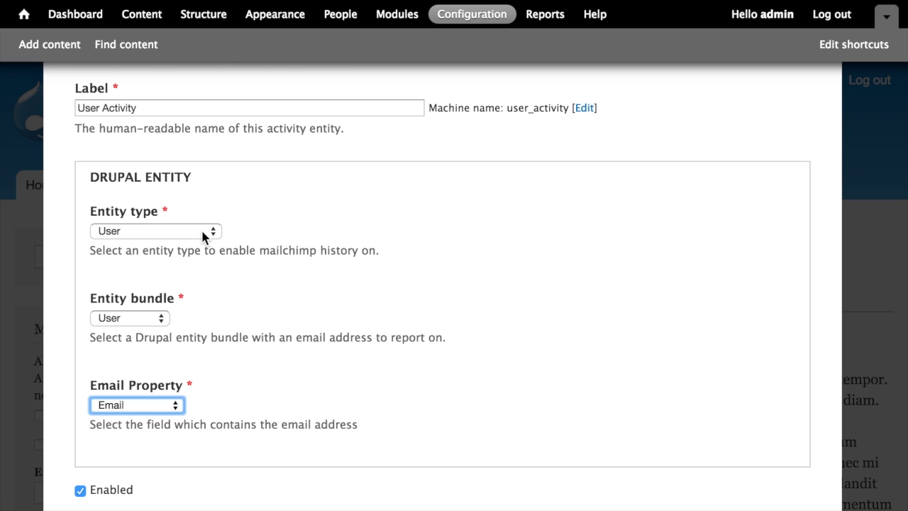
pyautogui.hotkey('shift', 'Tab')
pyautogui.hotkey('shift', 'Tab')
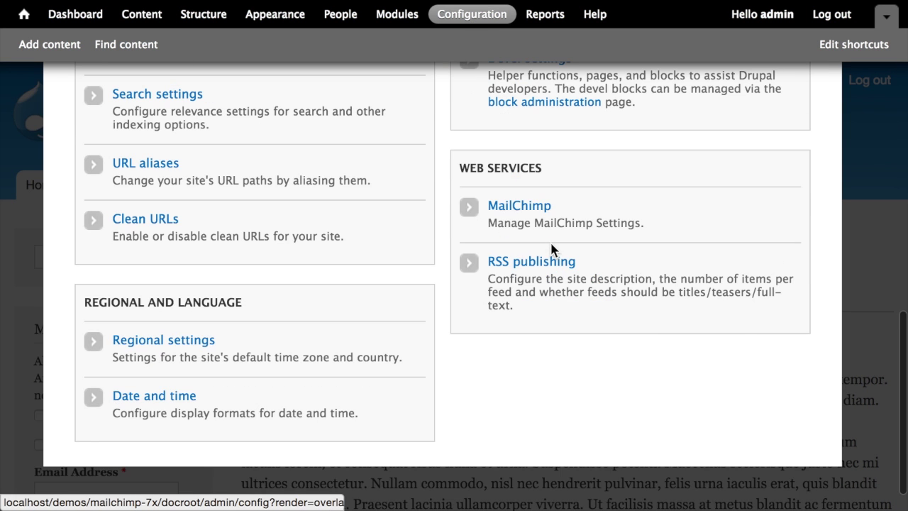
pyautogui.click(518, 207)
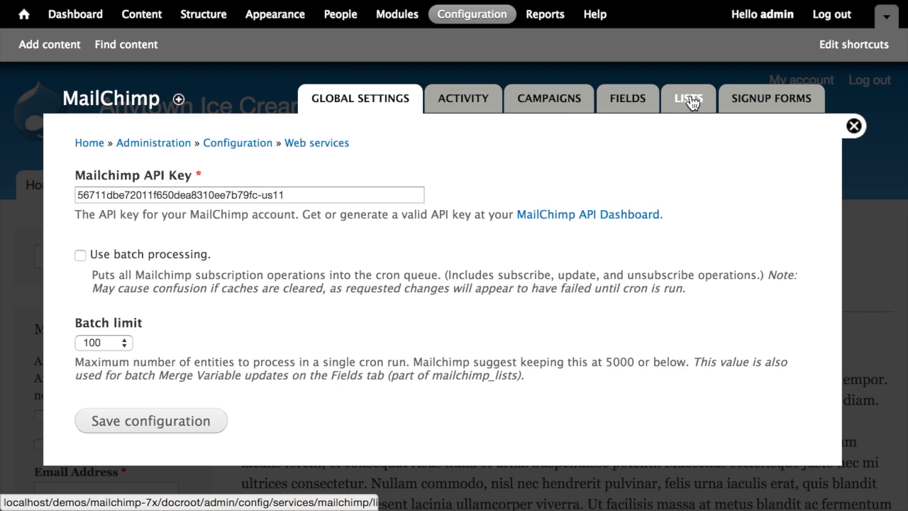
pyautogui.click(690, 98)
pyautogui.click(628, 100)
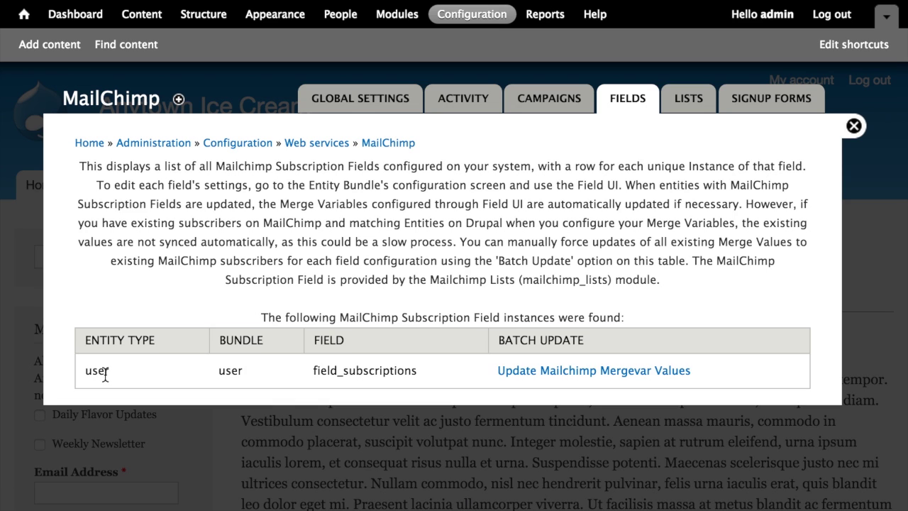
pyautogui.moveTo(239, 371); pyautogui.dragTo(339, 372)
pyautogui.doubleClick(366, 372)
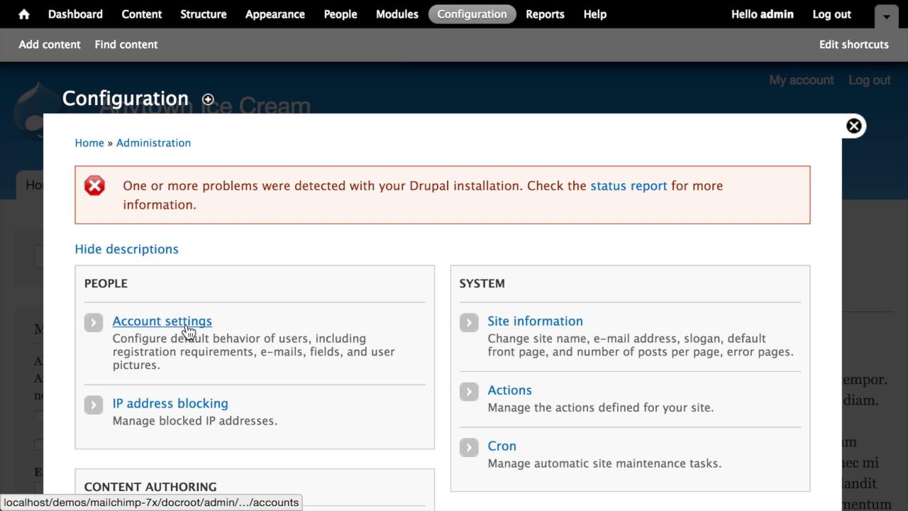
pyautogui.click(188, 328)
pyautogui.click(658, 100)
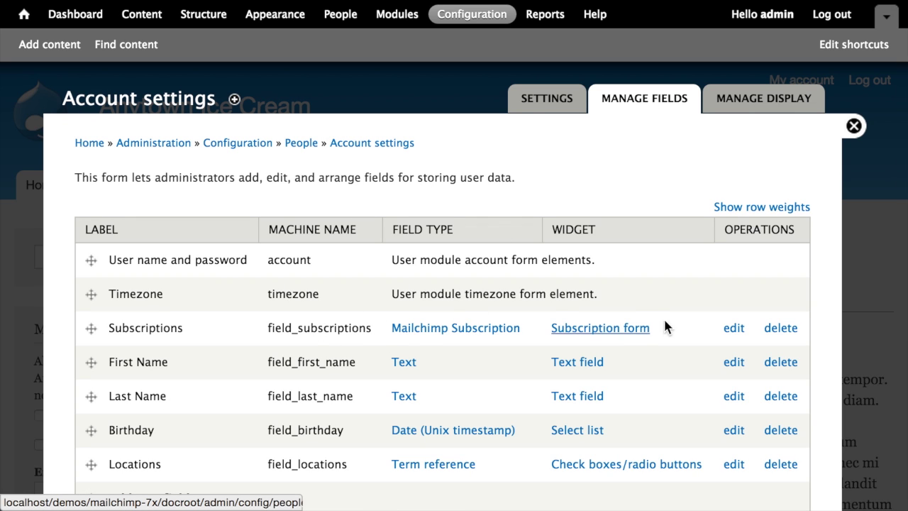
pyautogui.click(729, 328)
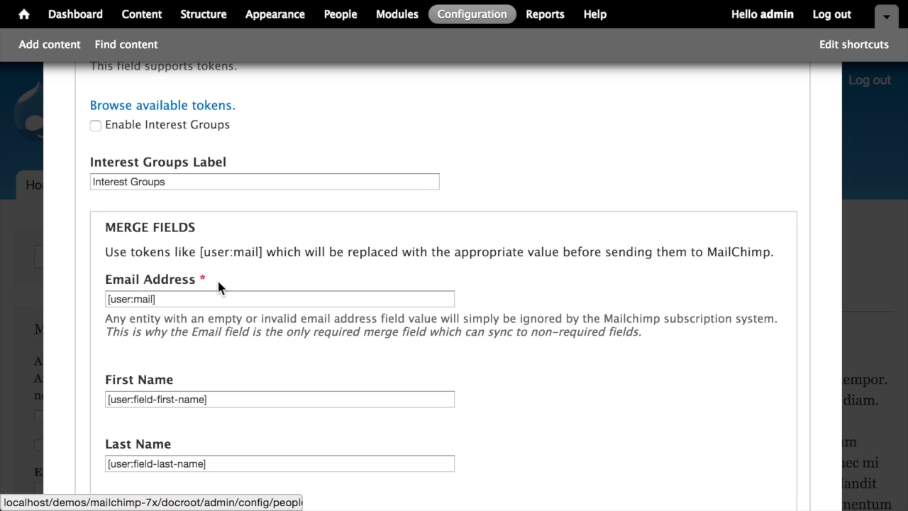
pyautogui.click(175, 298)
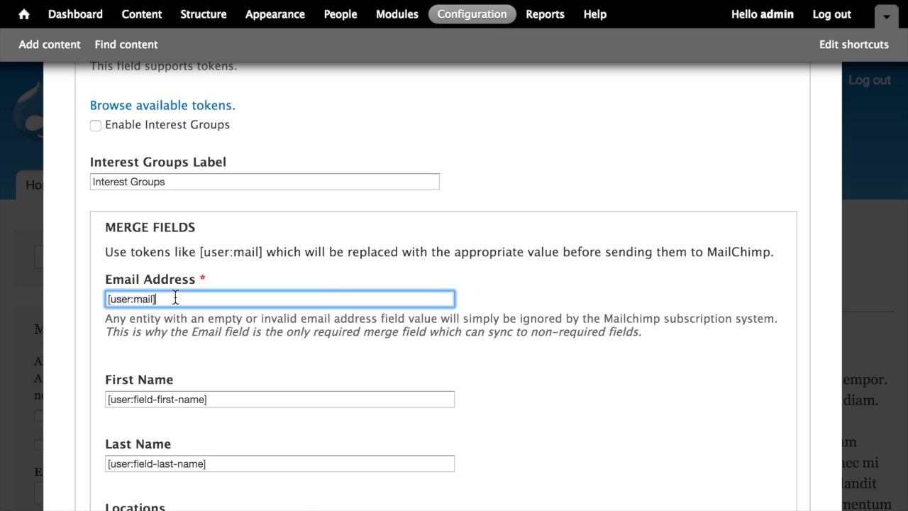
pyautogui.click(348, 264)
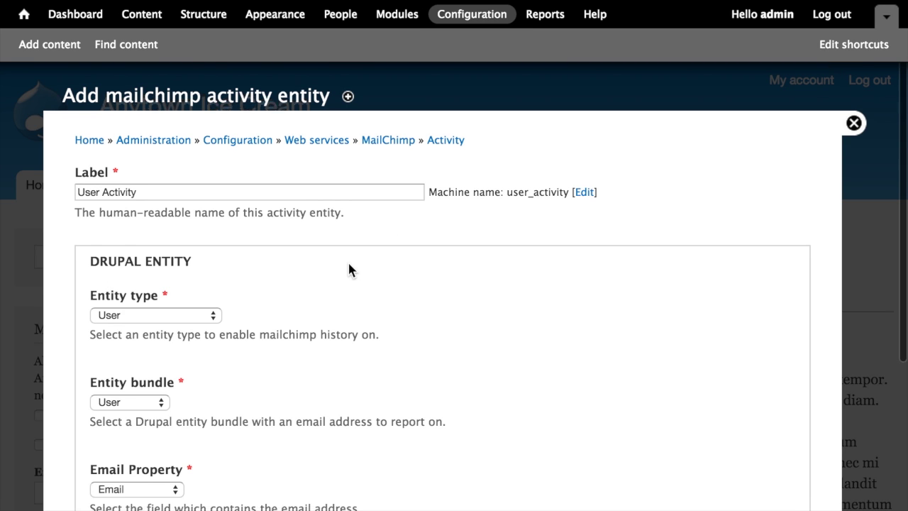
pyautogui.scroll(-3, 349, 263)
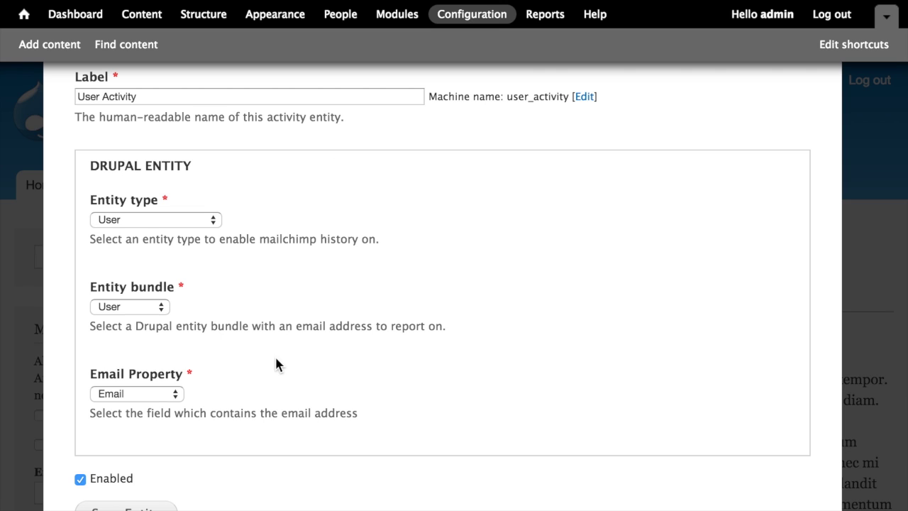
# - Keep Email as the email property and save the User Activity entity
pyautogui.click(174, 398)
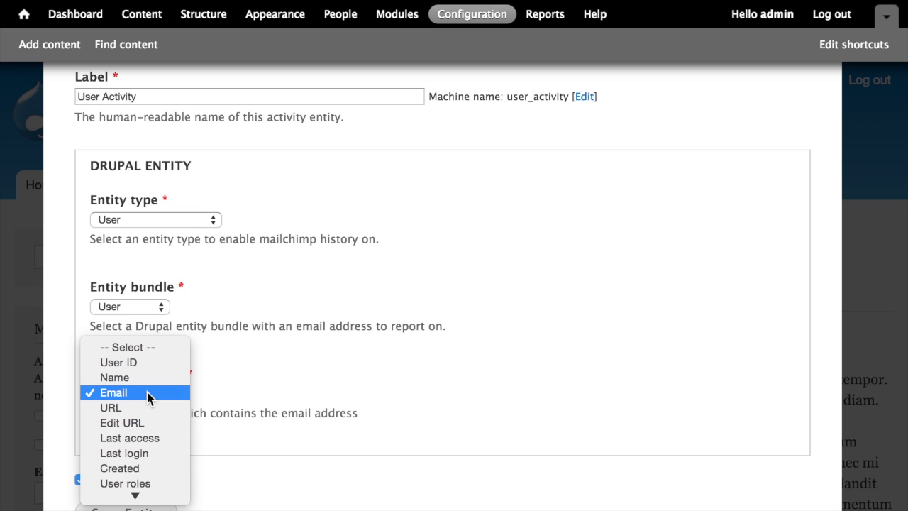
pyautogui.click(125, 395)
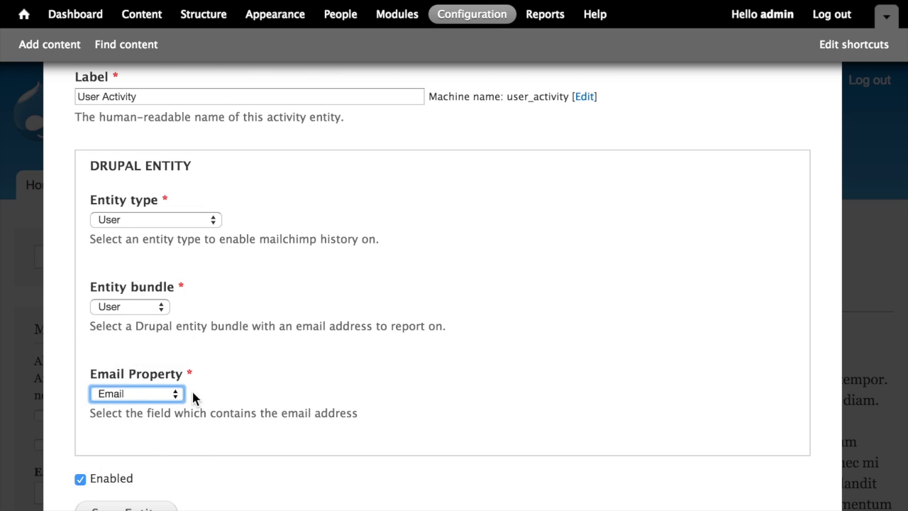
pyautogui.scroll(-3, 293, 390)
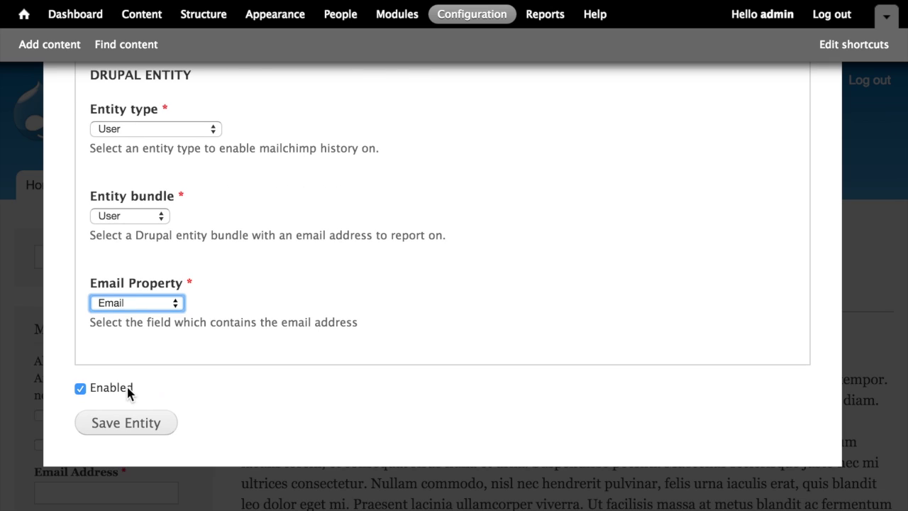
pyautogui.click(144, 424)
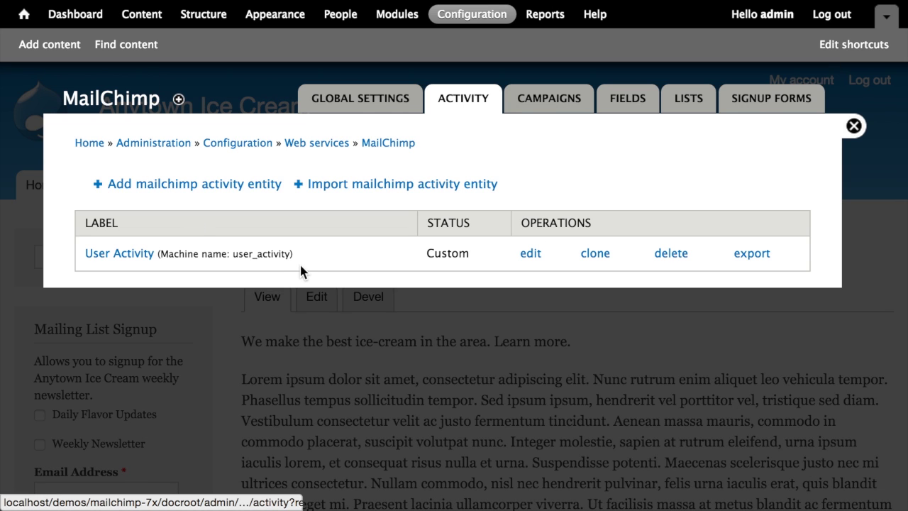
# - View the admin account's MailChimp Activity tab listing the Weekly Newsletter campaigns
pyautogui.click(854, 126)
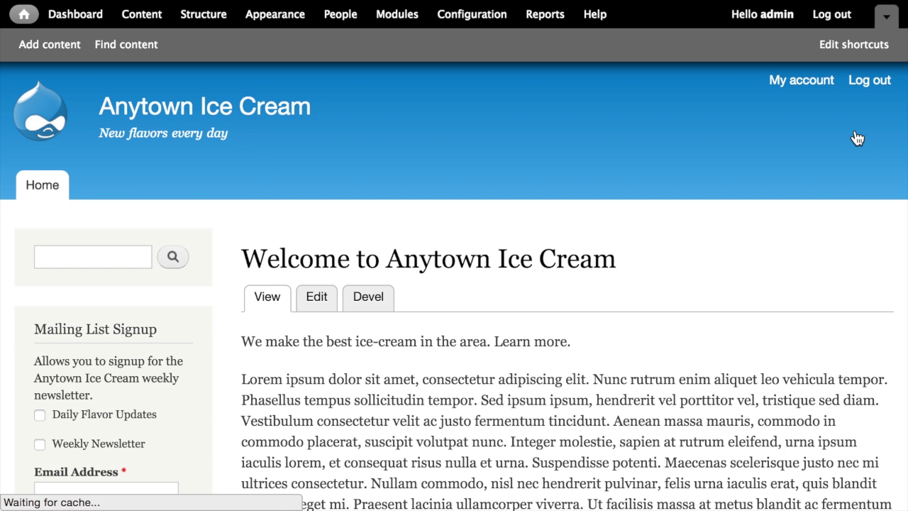
pyautogui.click(803, 82)
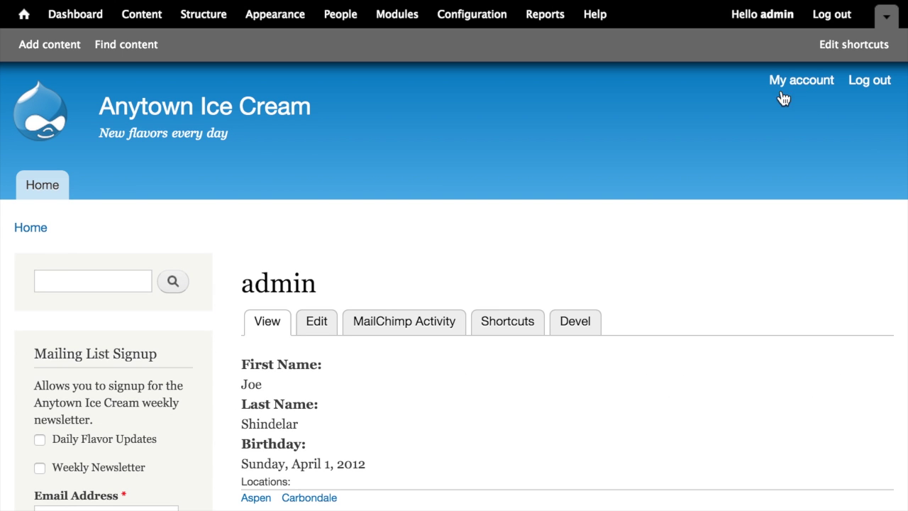
pyautogui.click(402, 330)
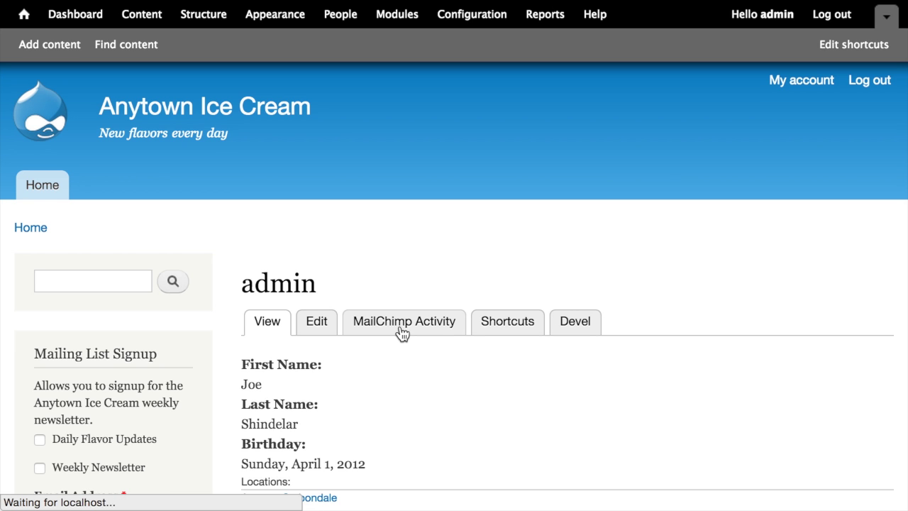
pyautogui.scroll(-2, 693, 253)
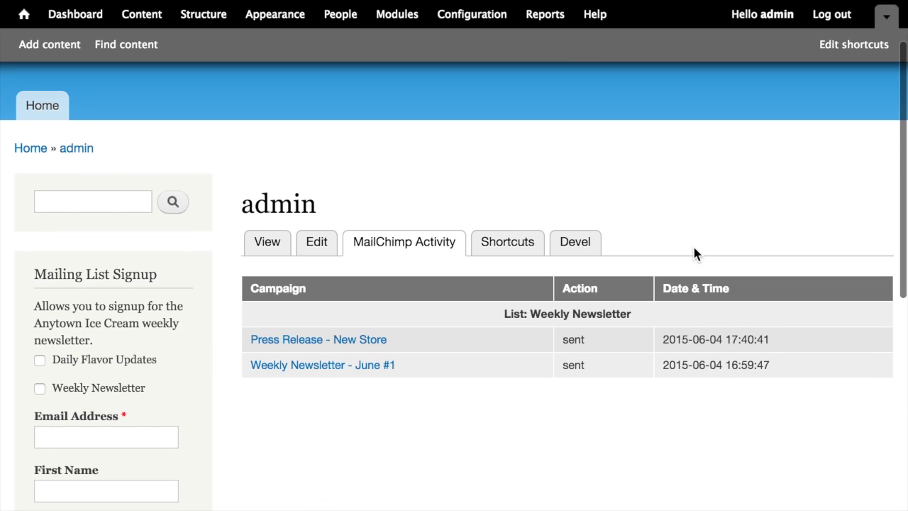
pyautogui.scroll(-1, 694, 249)
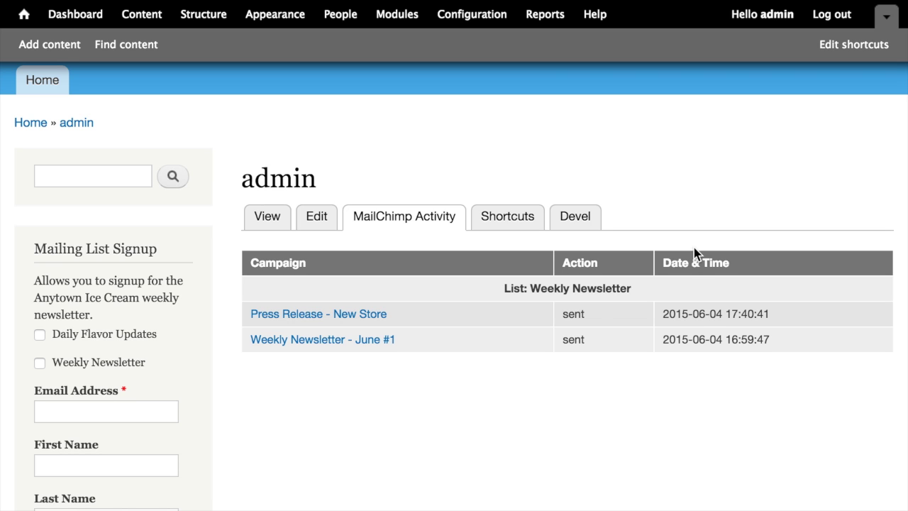
pyautogui.doubleClick(575, 313)
pyautogui.moveTo(662, 314); pyautogui.dragTo(769, 313)
pyautogui.click(717, 300)
pyautogui.scroll(1, 708, 190)
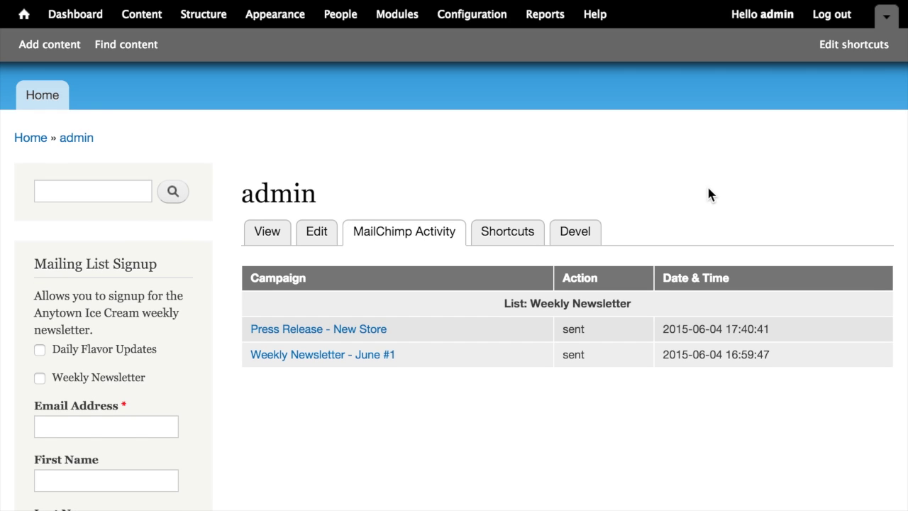